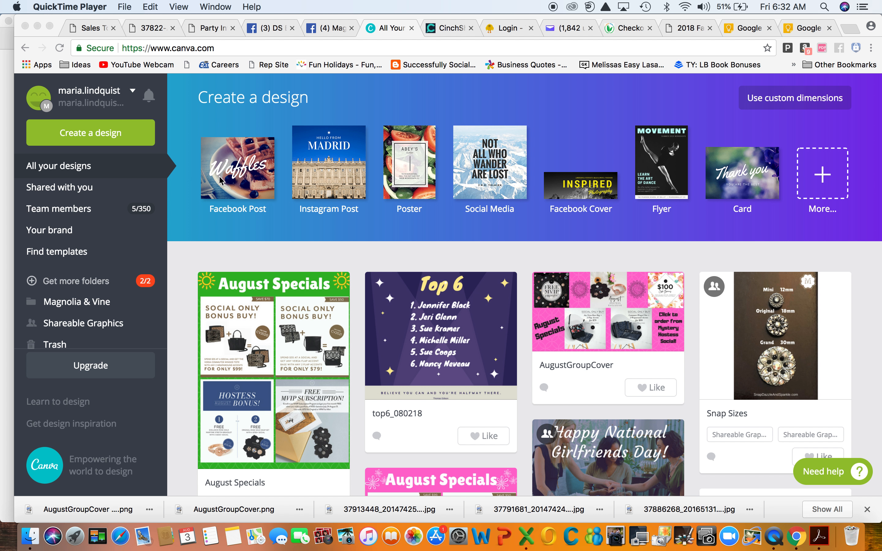
- Pick Facebook Post from the full design-type list to start an empty untitled design
{"action": "left_click", "coordinate": [823, 178]}
{"action": "left_click", "coordinate": [823, 178]}
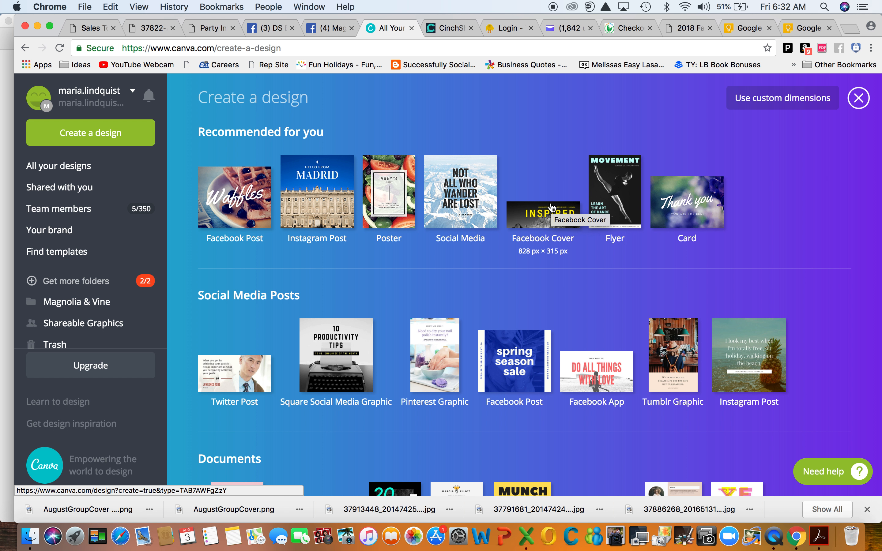
{"action": "scroll", "coordinate": [552, 206], "scroll_direction": "down", "scroll_amount": 3}
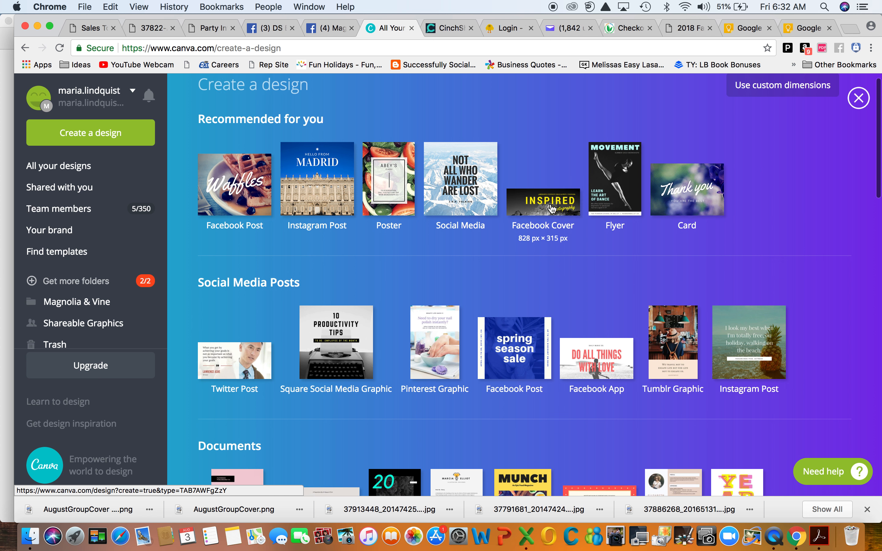
{"action": "scroll", "coordinate": [414, 255], "scroll_direction": "down", "scroll_amount": 5}
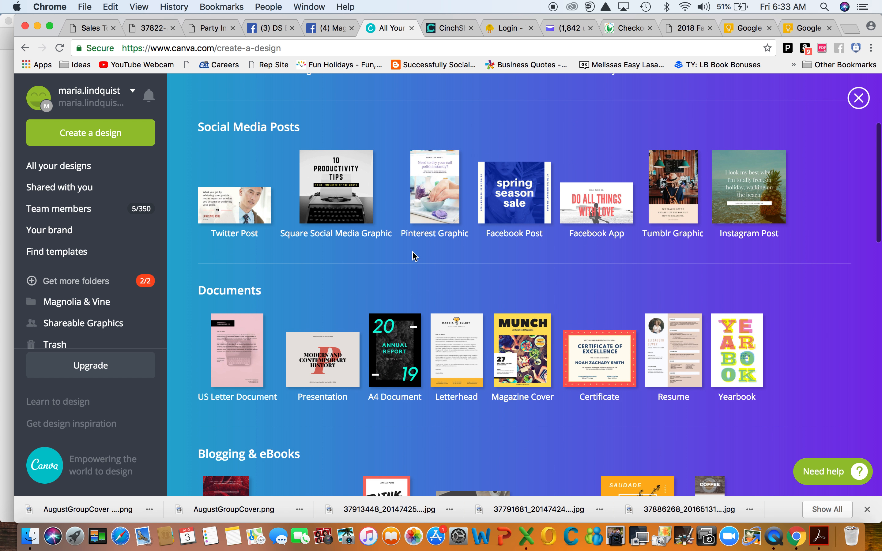
{"action": "scroll", "coordinate": [414, 255], "scroll_direction": "down", "scroll_amount": 5}
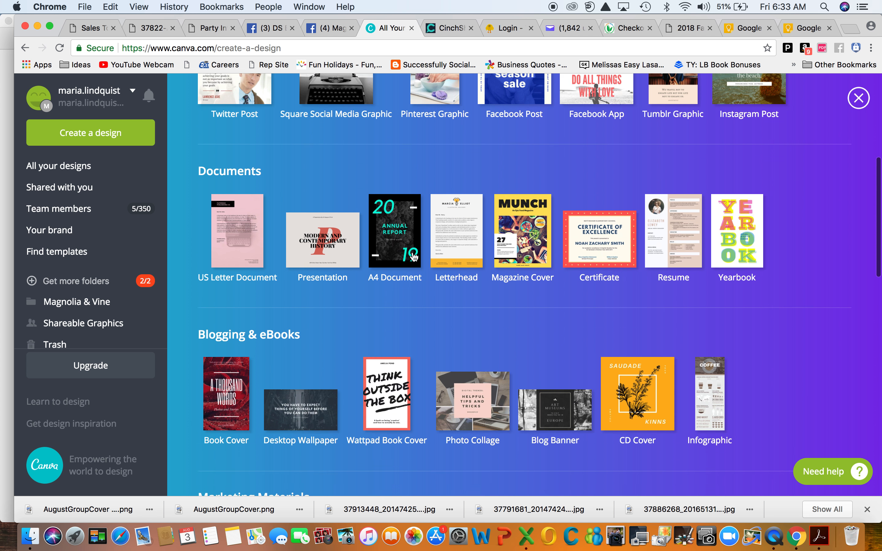
{"action": "left_click", "coordinate": [413, 255]}
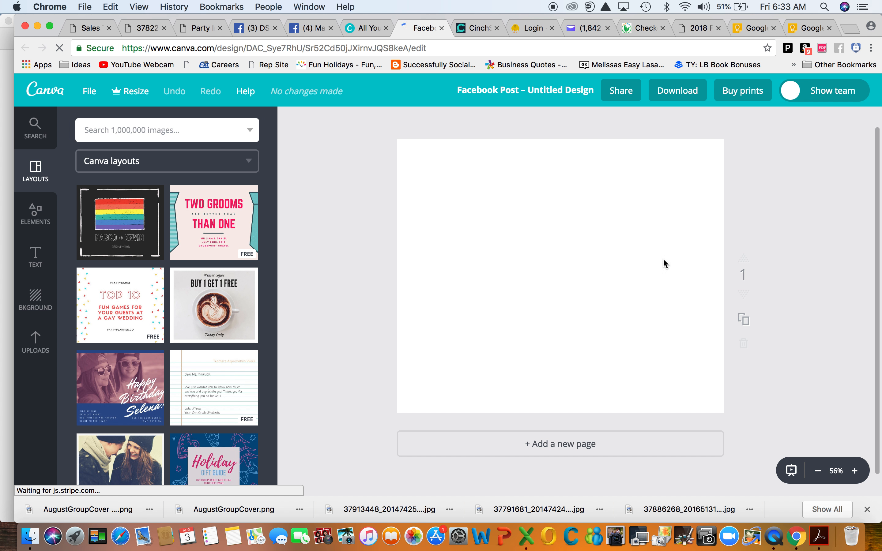
- Add the Elements grid with one large left cell and three stacked right cells
{"action": "left_click", "coordinate": [29, 216]}
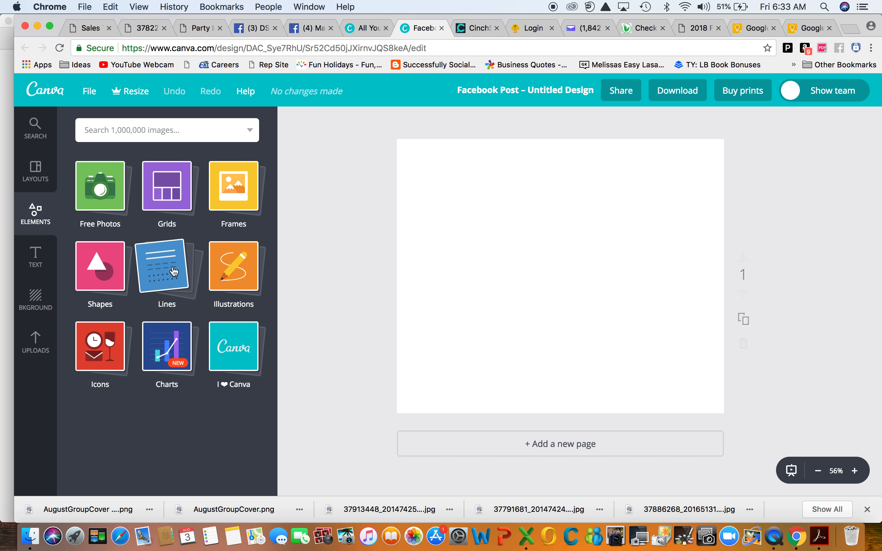
{"action": "left_click", "coordinate": [172, 197]}
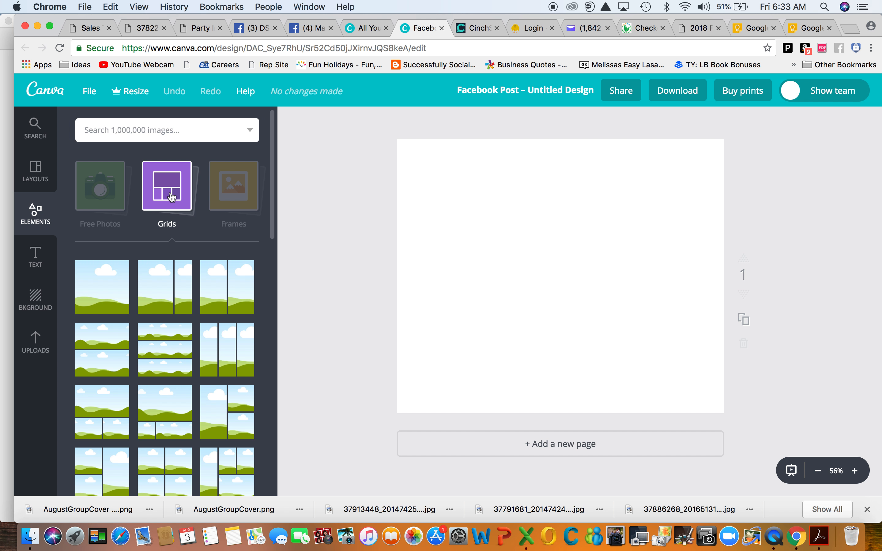
{"action": "scroll", "coordinate": [183, 410], "scroll_direction": "down", "scroll_amount": 3}
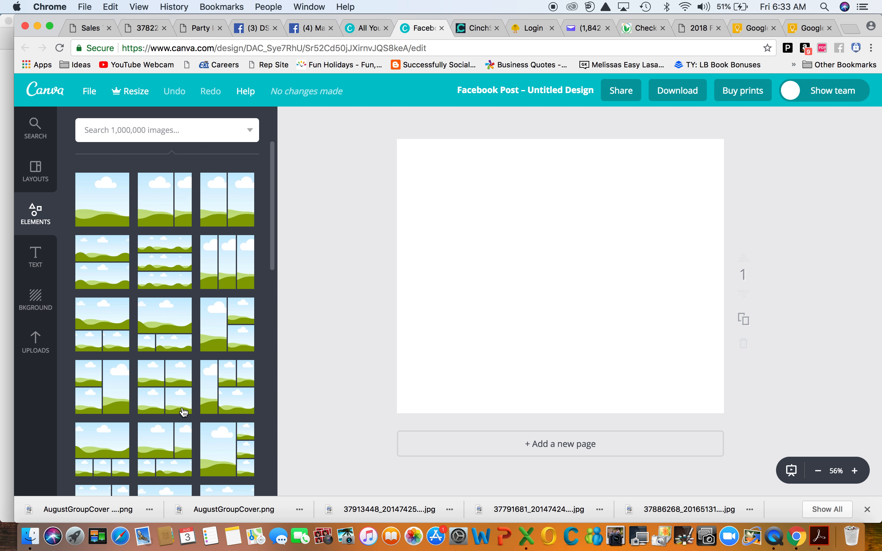
{"action": "scroll", "coordinate": [185, 412], "scroll_direction": "down", "scroll_amount": 3}
{"action": "scroll", "coordinate": [184, 412], "scroll_direction": "down", "scroll_amount": 2}
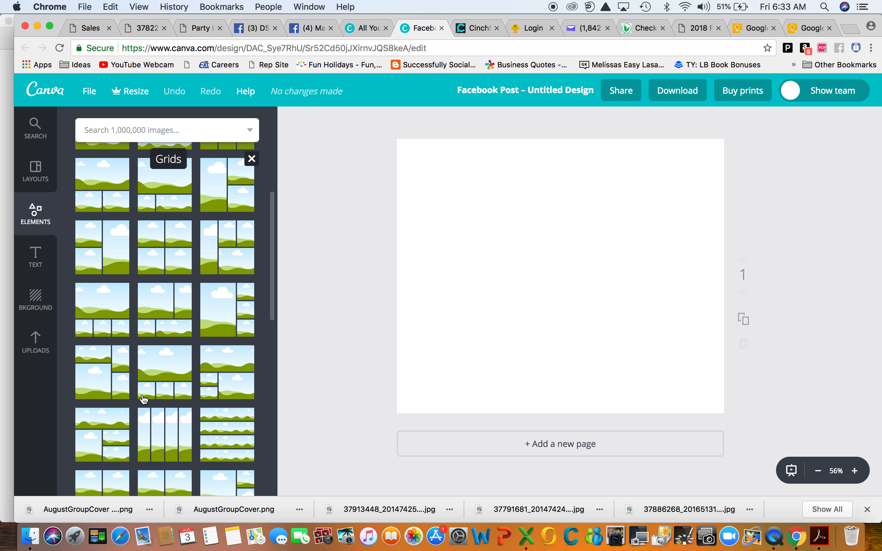
{"action": "scroll", "coordinate": [180, 364], "scroll_direction": "down", "scroll_amount": 1}
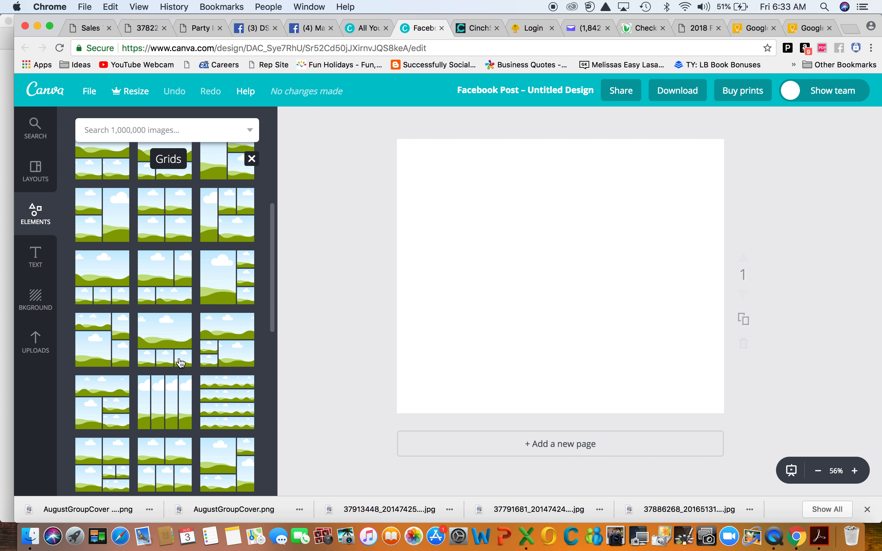
{"action": "scroll", "coordinate": [180, 364], "scroll_direction": "down", "scroll_amount": 1}
{"action": "left_click", "coordinate": [224, 272]}
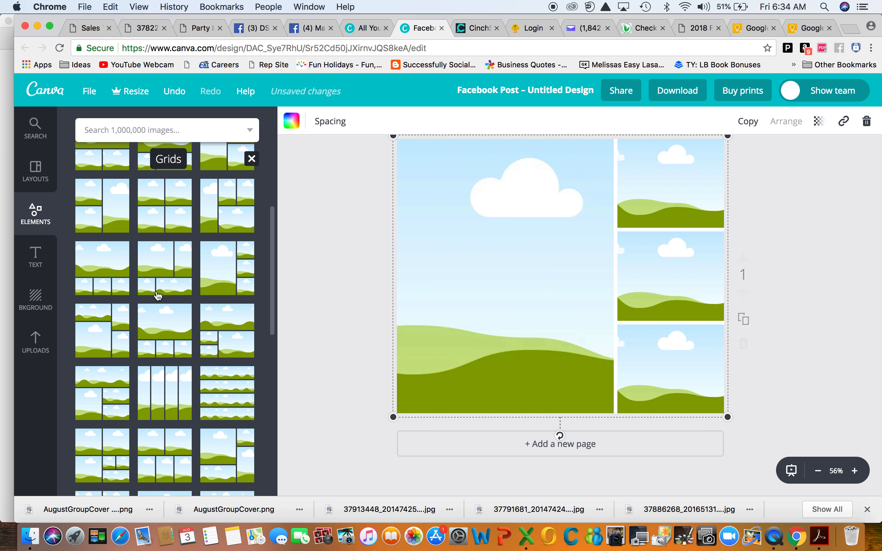
- Check the Uploads, Purchased and Facebook image sources, ending back on Uploads
{"action": "left_click", "coordinate": [36, 341]}
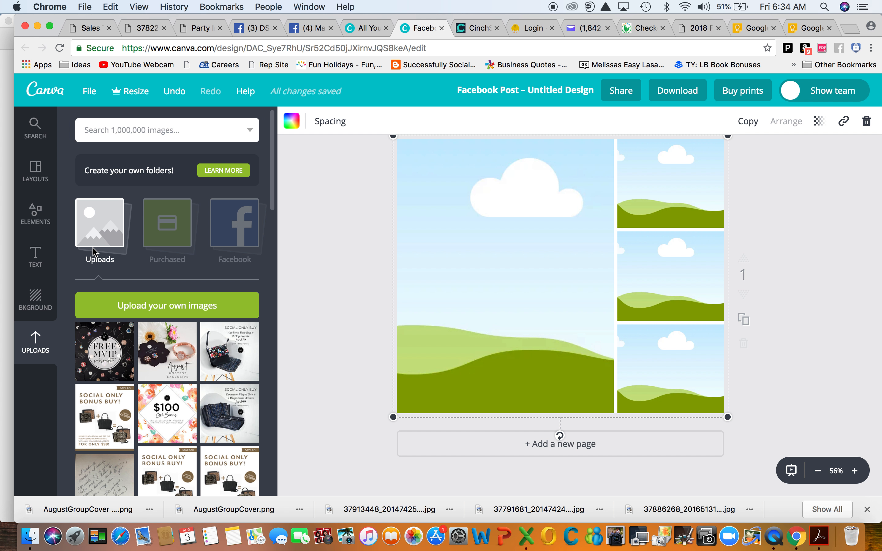
{"action": "left_click", "coordinate": [167, 230]}
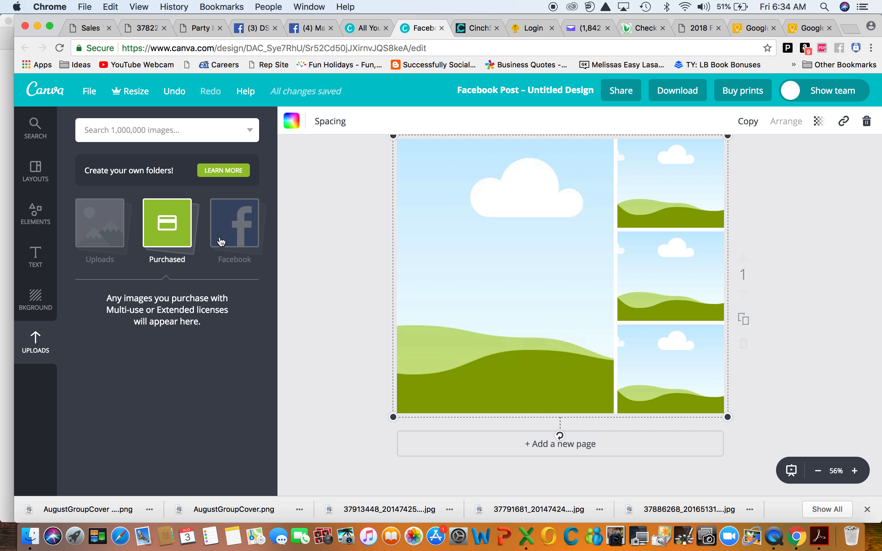
{"action": "left_click", "coordinate": [245, 228]}
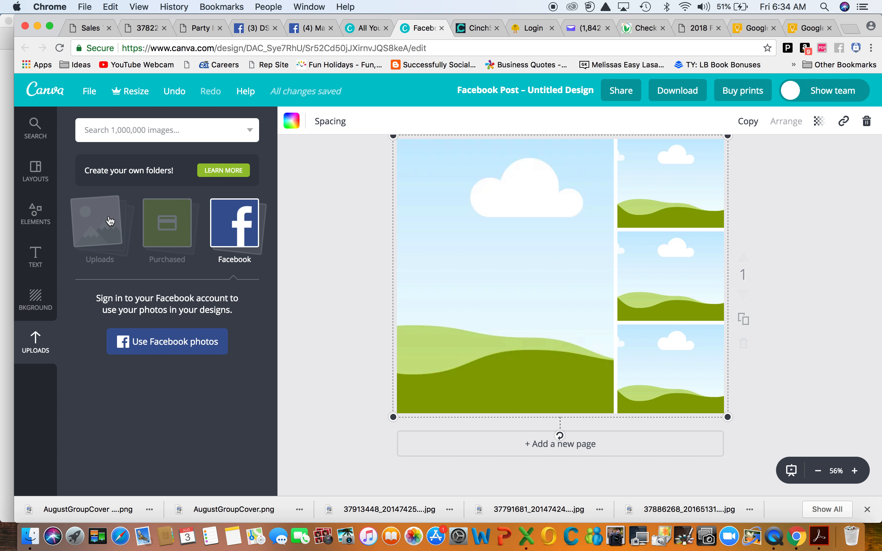
{"action": "left_click", "coordinate": [109, 220]}
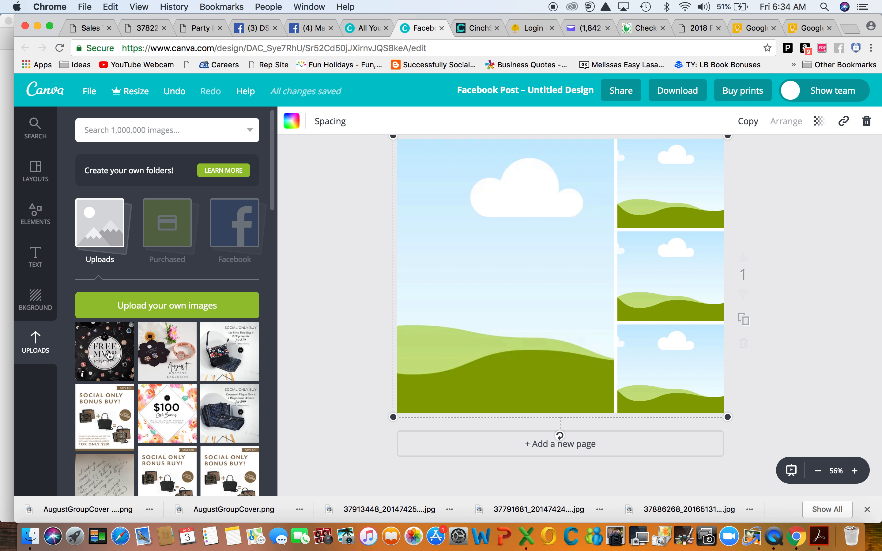
- Fill the cells: FREE MVIP promo left, August Hostess, bag photo and Commuter Winged Tote right
{"action": "left_click_drag", "start_coordinate": [95, 351], "coordinate": [428, 280]}
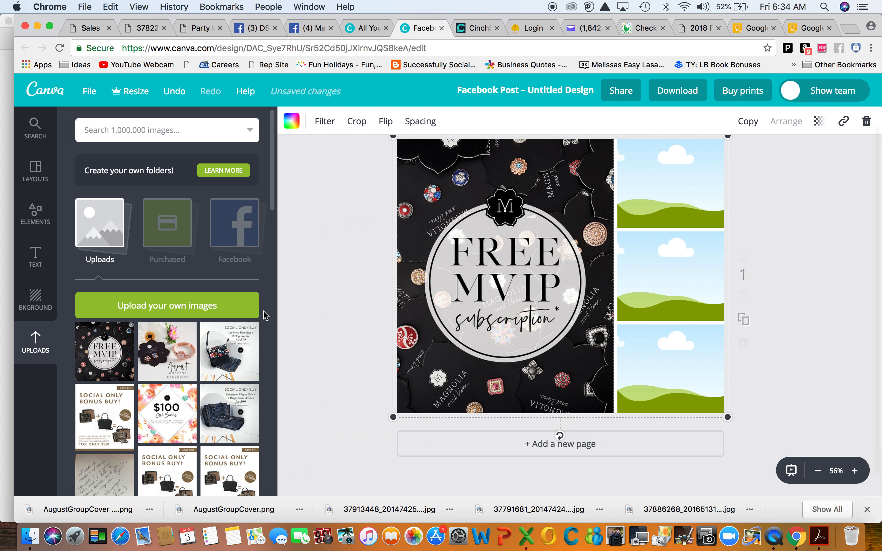
{"action": "left_click_drag", "start_coordinate": [175, 355], "coordinate": [676, 266]}
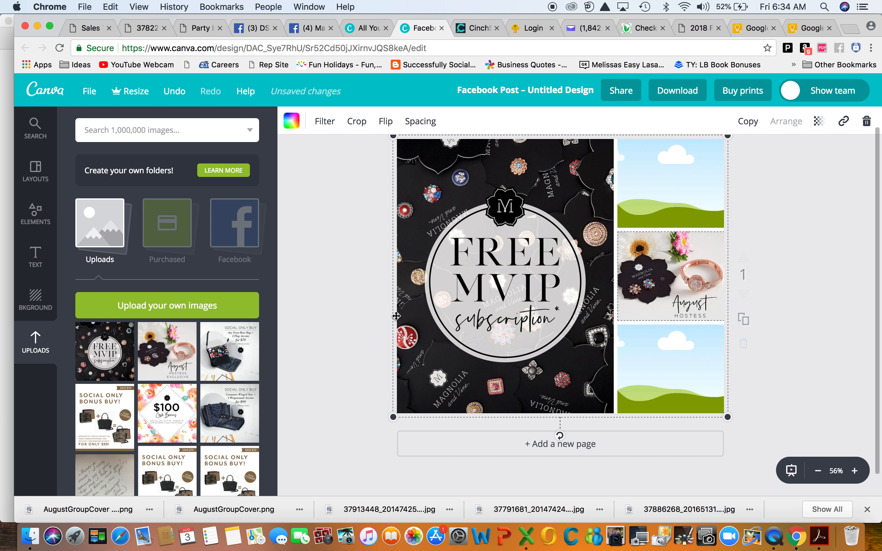
{"action": "left_click_drag", "start_coordinate": [231, 350], "coordinate": [671, 368]}
{"action": "left_click_drag", "start_coordinate": [240, 407], "coordinate": [687, 175]}
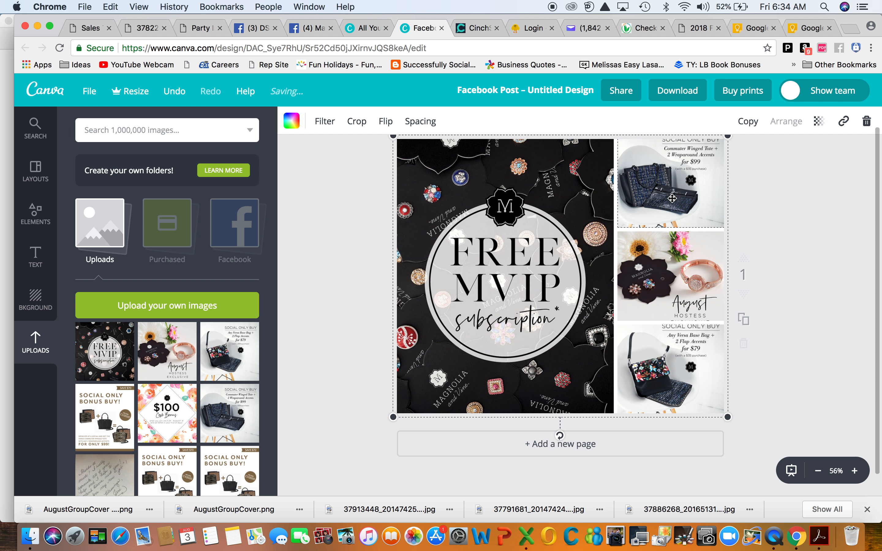
- Shift the Commuter Winged Tote photo slightly lower within its top-right cell
{"action": "double_click", "coordinate": [672, 198]}
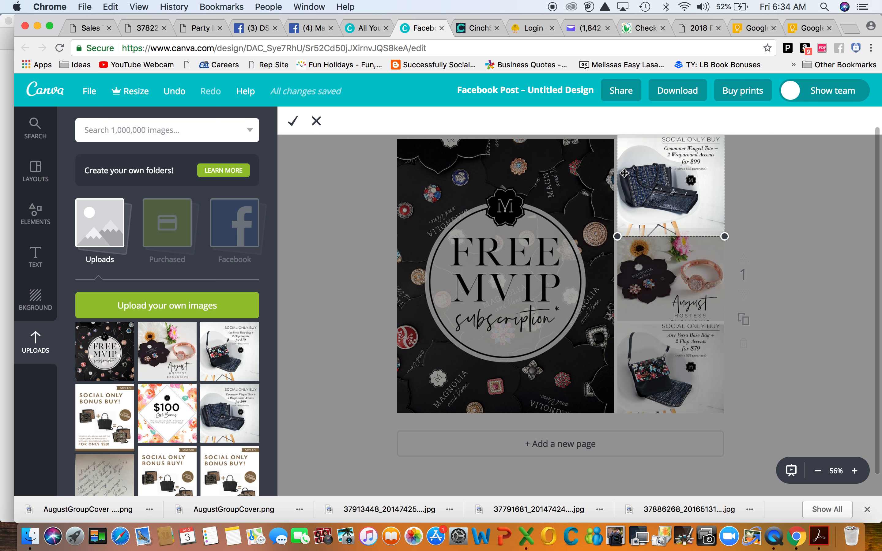
{"action": "left_click_drag", "start_coordinate": [661, 179], "coordinate": [661, 188]}
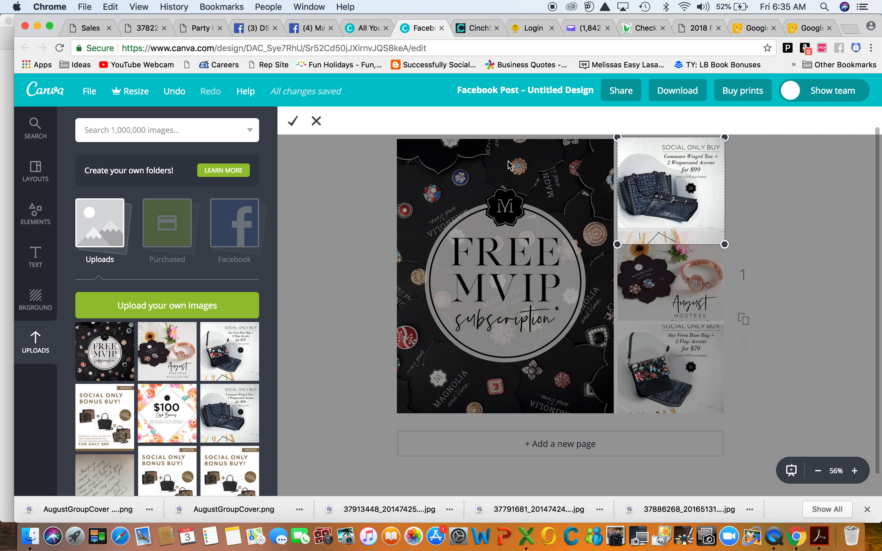
{"action": "left_click", "coordinate": [293, 122]}
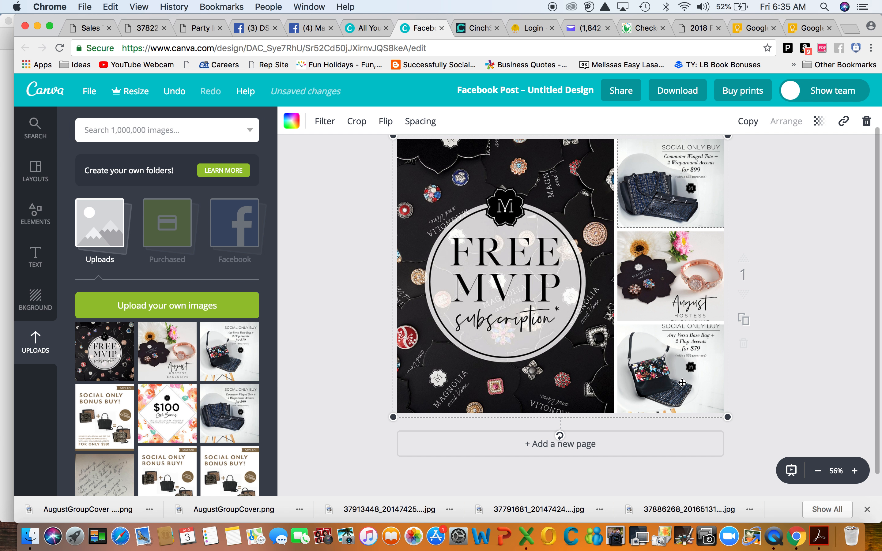
- Nudge the Versa Base Bag photo down within its bottom-right cell and confirm the crop
{"action": "double_click", "coordinate": [682, 372]}
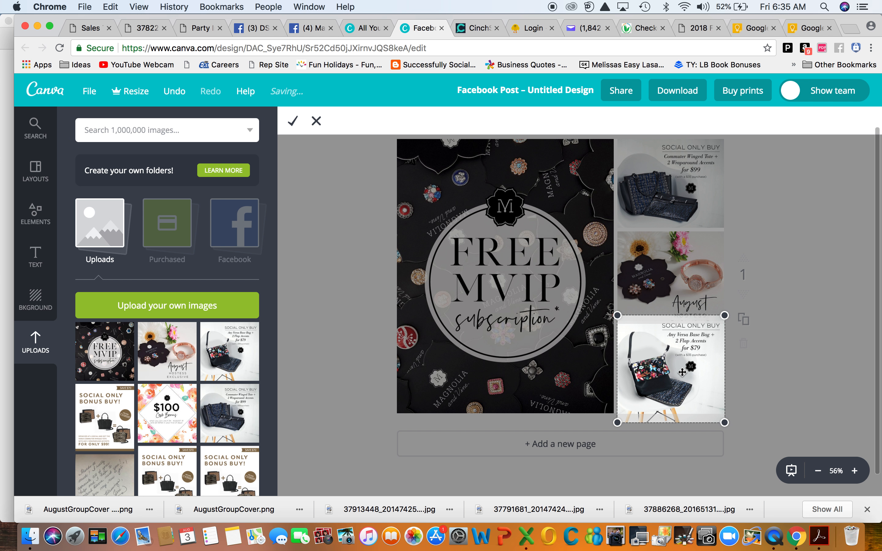
{"action": "left_click_drag", "start_coordinate": [682, 372], "coordinate": [682, 375]}
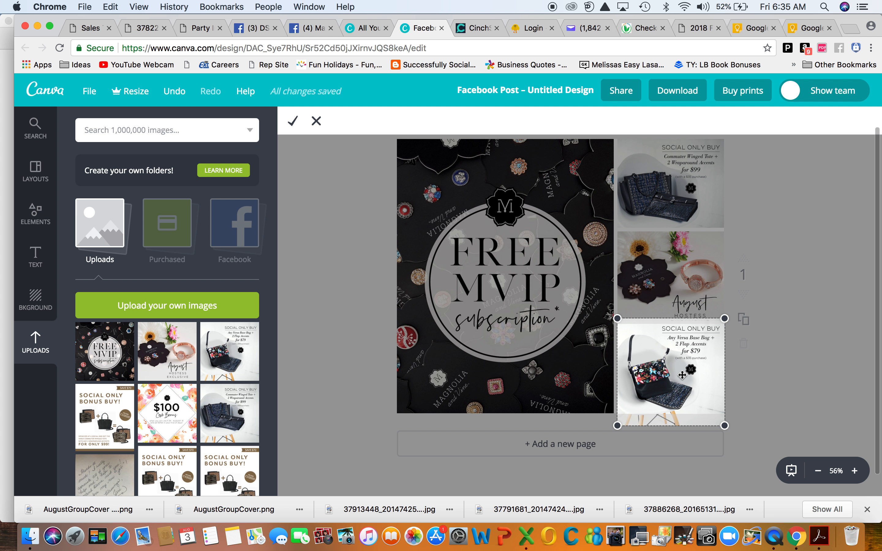
{"action": "left_click", "coordinate": [293, 120]}
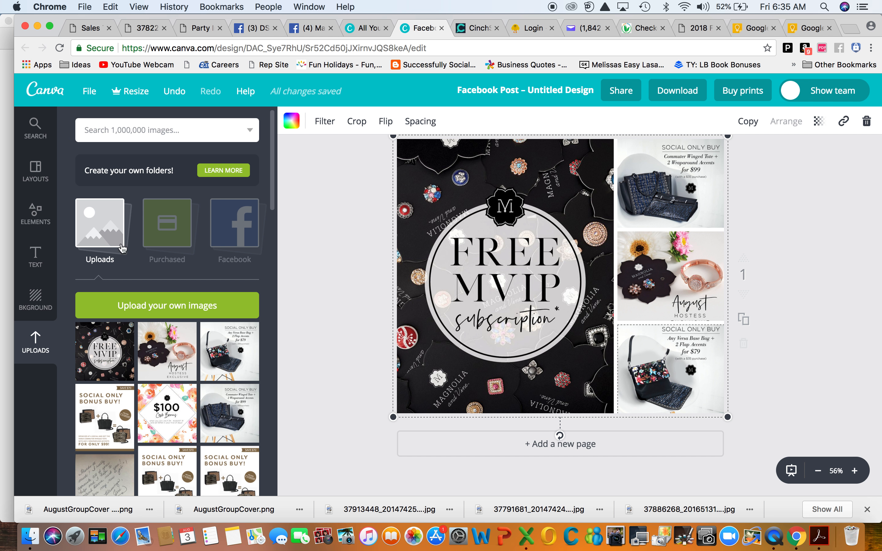
{"action": "left_click", "coordinate": [42, 299]}
- Choose the pink Default Palette swatch as the collage background
{"action": "scroll", "coordinate": [187, 383], "scroll_direction": "down", "scroll_amount": 10}
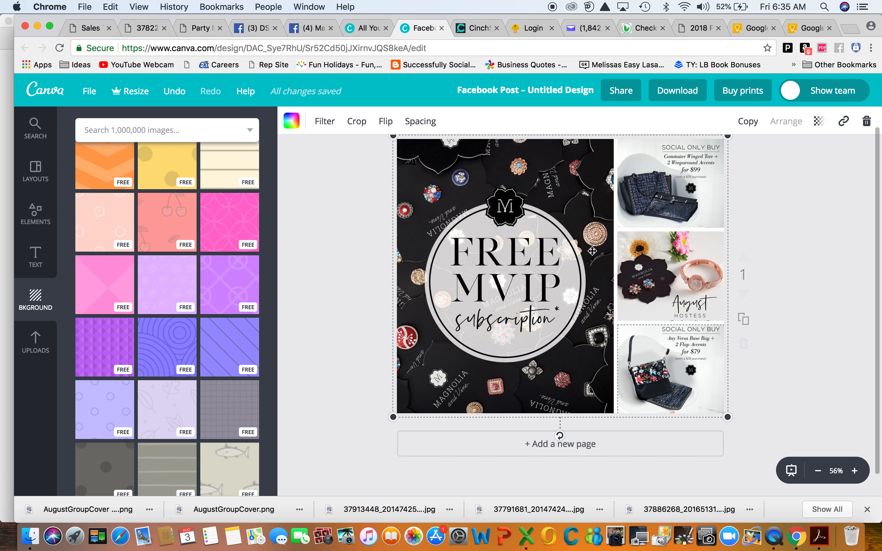
{"action": "scroll", "coordinate": [213, 363], "scroll_direction": "up", "scroll_amount": 5}
{"action": "scroll", "coordinate": [213, 362], "scroll_direction": "up", "scroll_amount": 7}
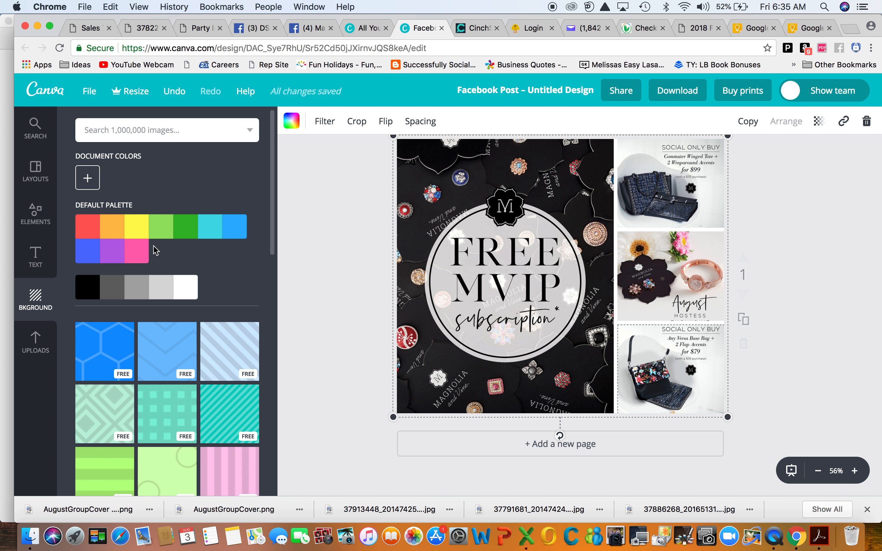
{"action": "left_click", "coordinate": [135, 255]}
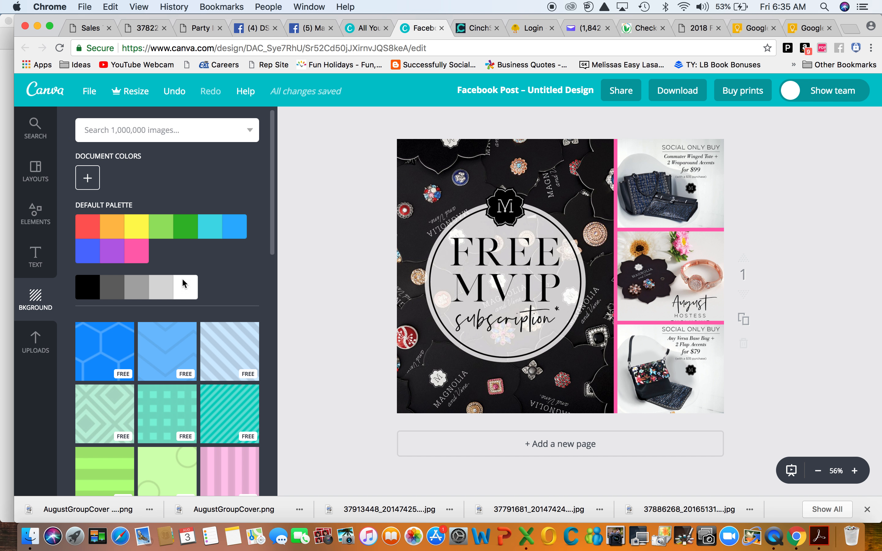
- Add a thick black line from Elements > Lines, place it at the bottom, and trim it to the pink border
{"action": "left_click", "coordinate": [30, 220]}
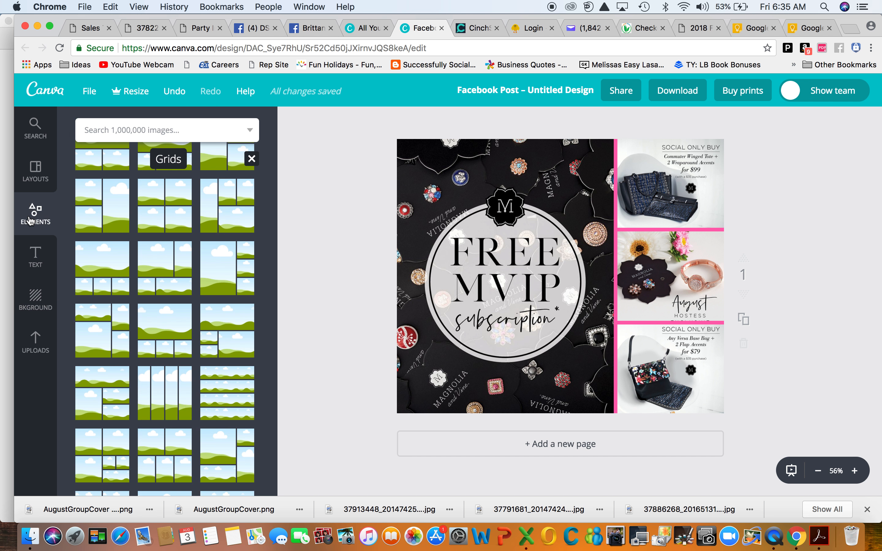
{"action": "left_click", "coordinate": [252, 159]}
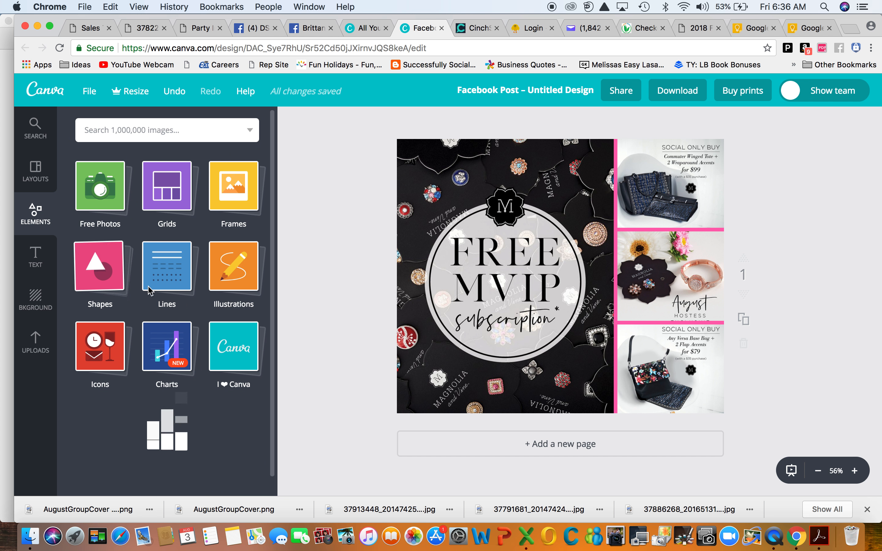
{"action": "left_click", "coordinate": [171, 261]}
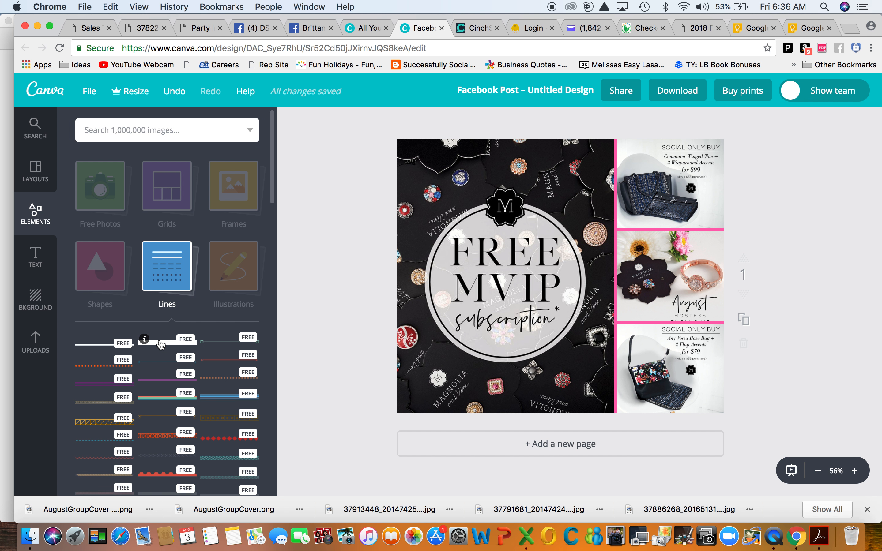
{"action": "left_click", "coordinate": [161, 343]}
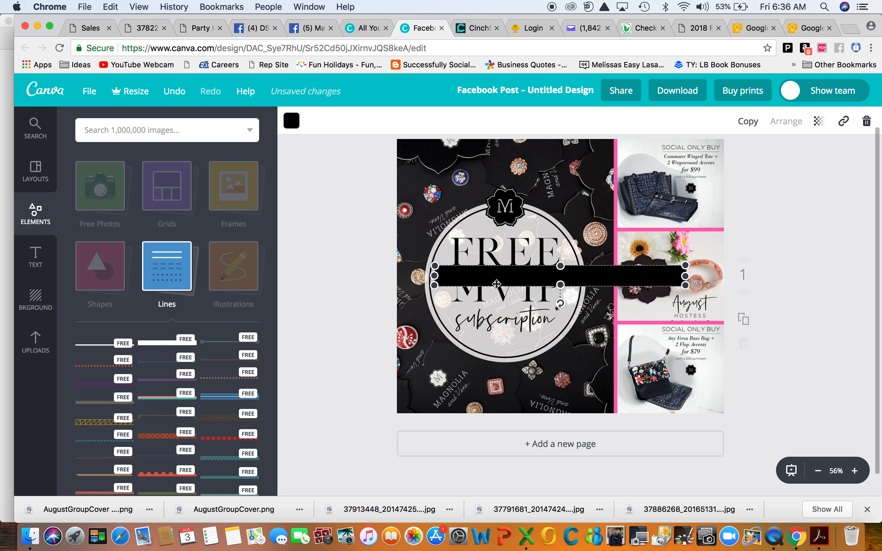
{"action": "left_click_drag", "start_coordinate": [506, 277], "coordinate": [472, 401]}
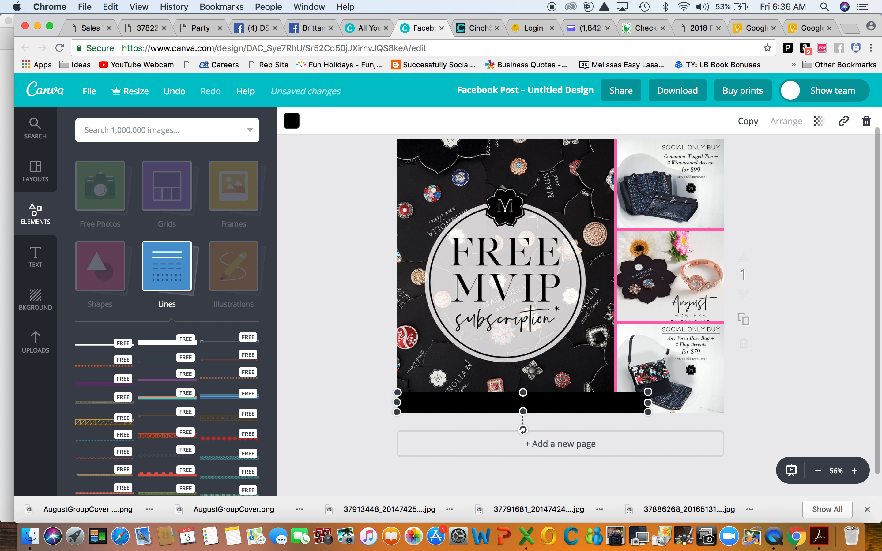
{"action": "left_click_drag", "start_coordinate": [646, 402], "coordinate": [614, 402]}
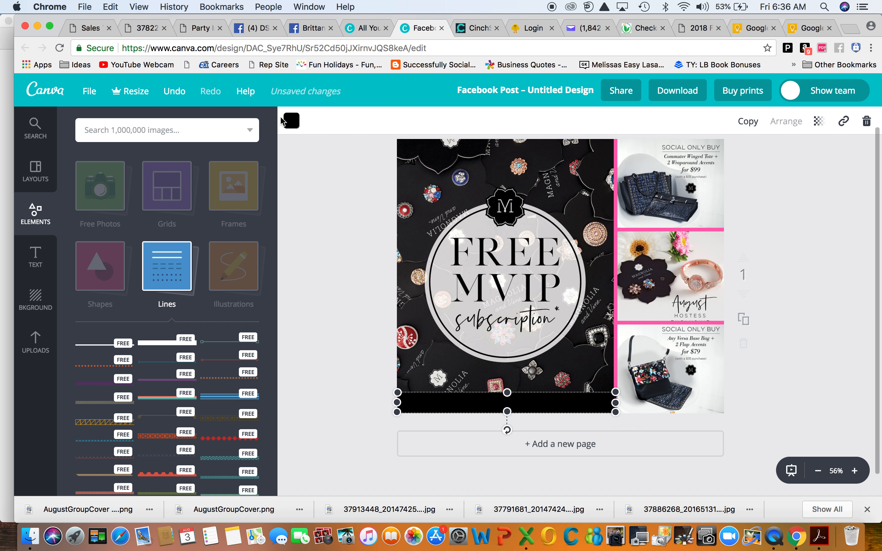
- Try pink and white on the bottom bar, then set it back to black
{"action": "left_click", "coordinate": [291, 121]}
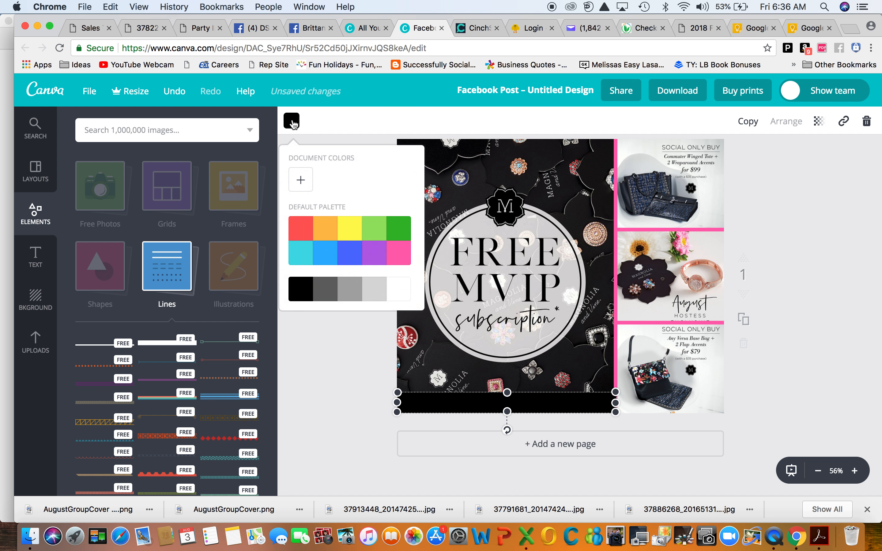
{"action": "left_click", "coordinate": [397, 255]}
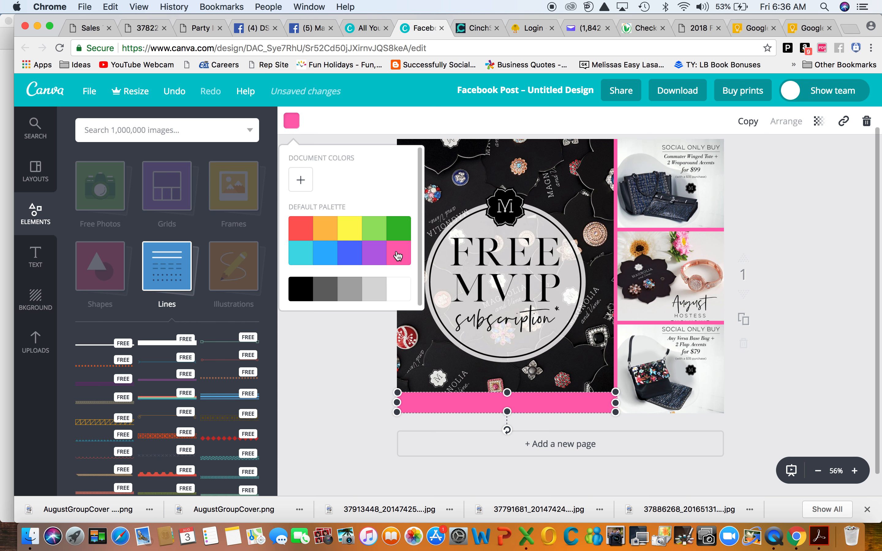
{"action": "left_click", "coordinate": [365, 253]}
{"action": "left_click", "coordinate": [401, 292]}
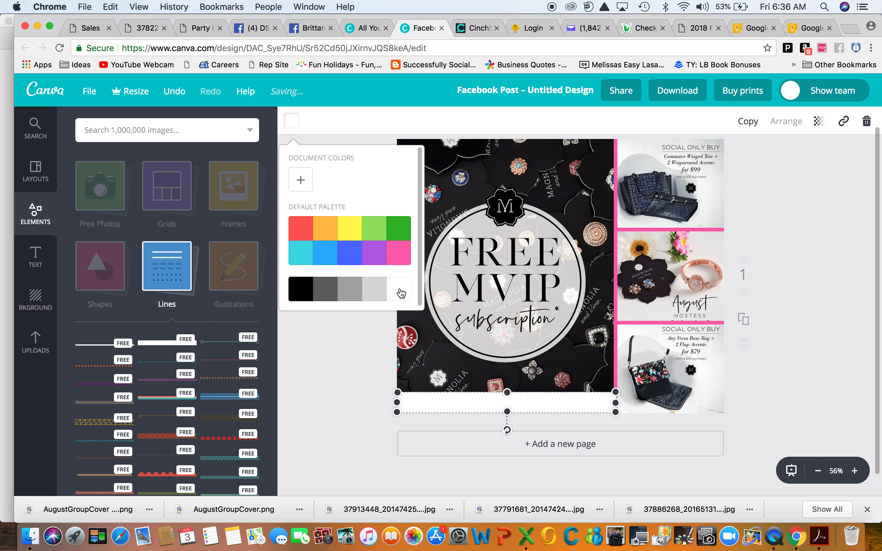
{"action": "left_click", "coordinate": [401, 254]}
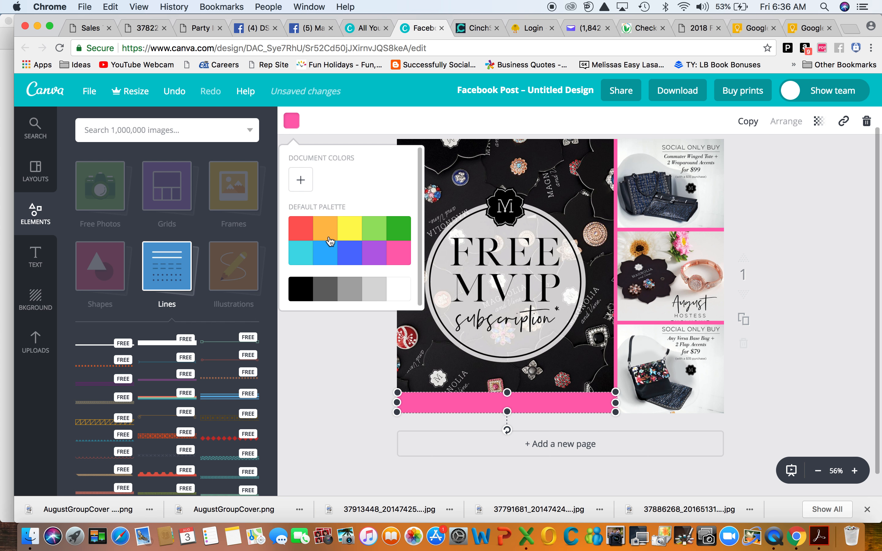
{"action": "left_click", "coordinate": [306, 284]}
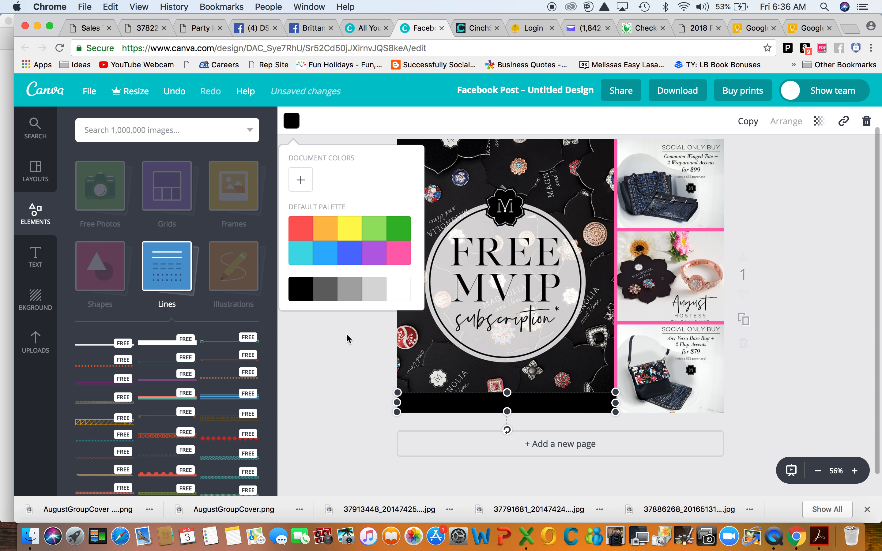
{"action": "left_click", "coordinate": [40, 266]}
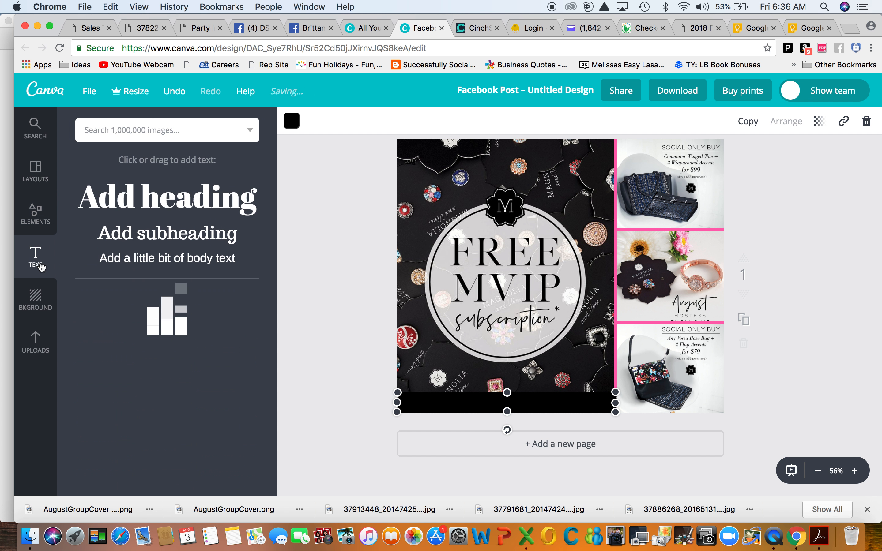
- Add a white subheading on the black bar with the MyMagnoliaAndVine.com website URL
{"action": "left_click", "coordinate": [185, 236]}
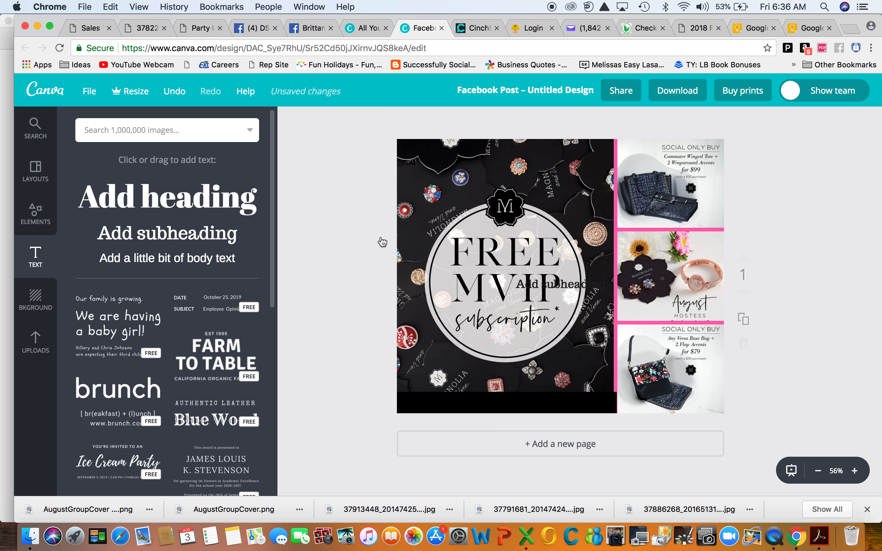
{"action": "left_click_drag", "start_coordinate": [570, 274], "coordinate": [524, 348]}
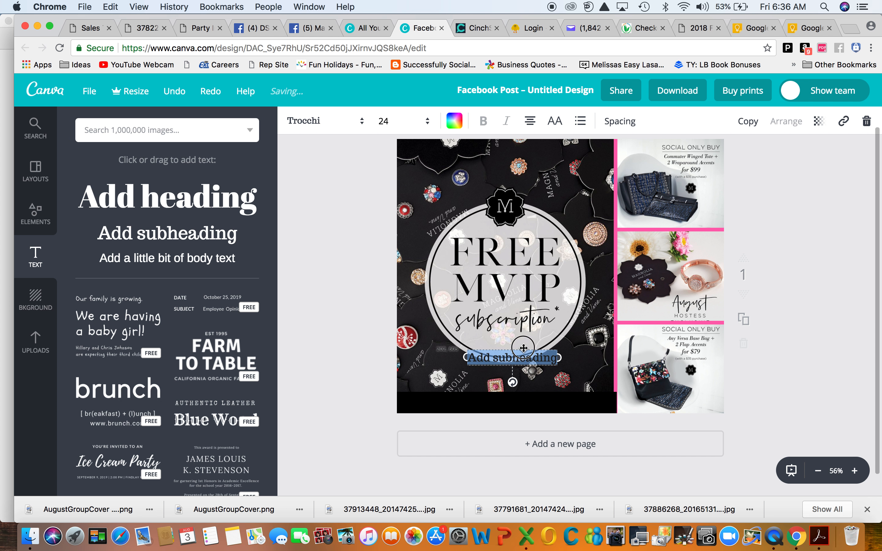
{"action": "left_click", "coordinate": [455, 121]}
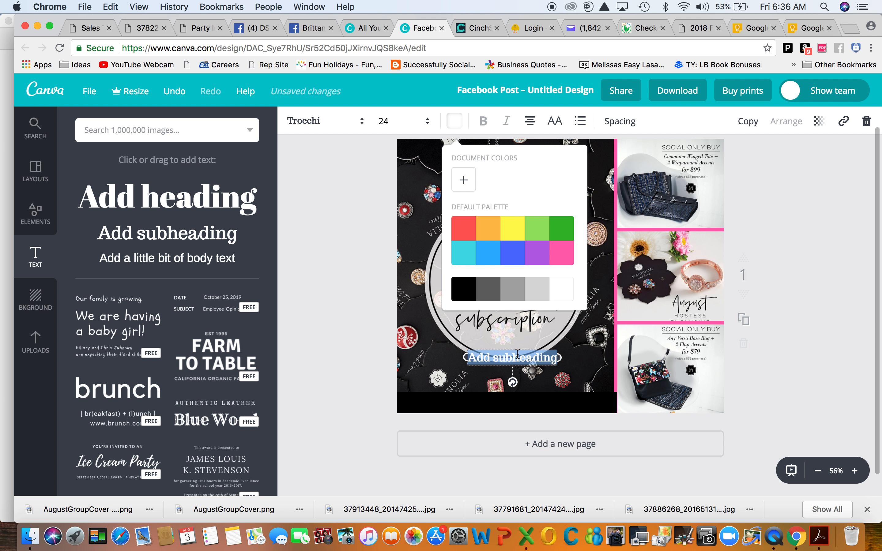
{"action": "left_click_drag", "start_coordinate": [518, 354], "coordinate": [514, 395]}
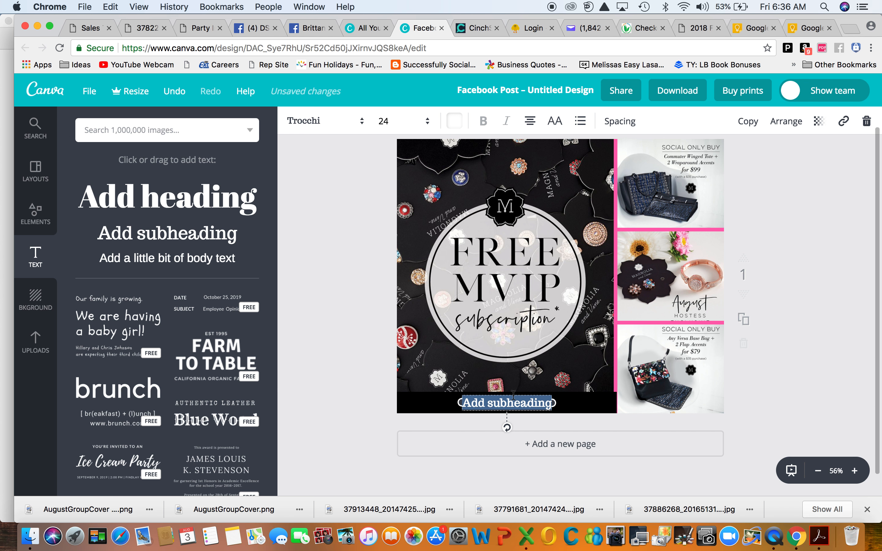
{"action": "type", "text": "My"}
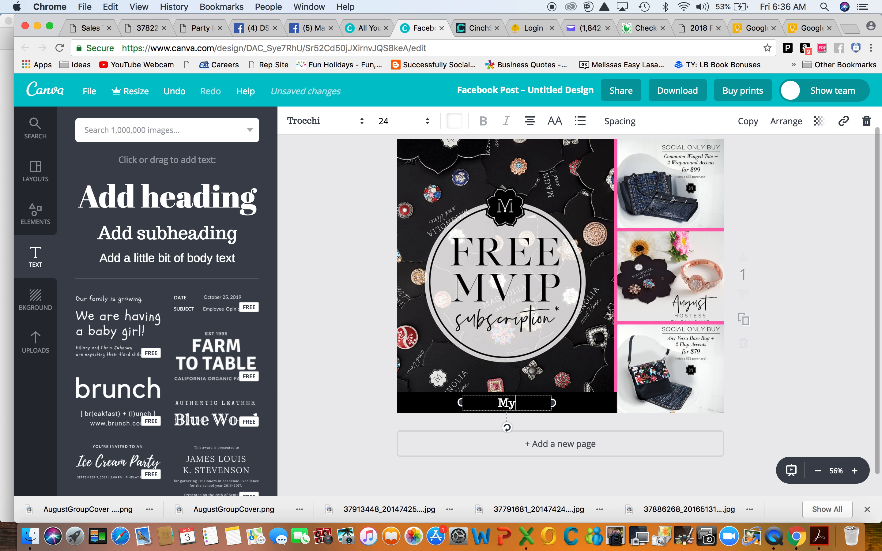
{"action": "type", "text": "MagnoliaAnd"}
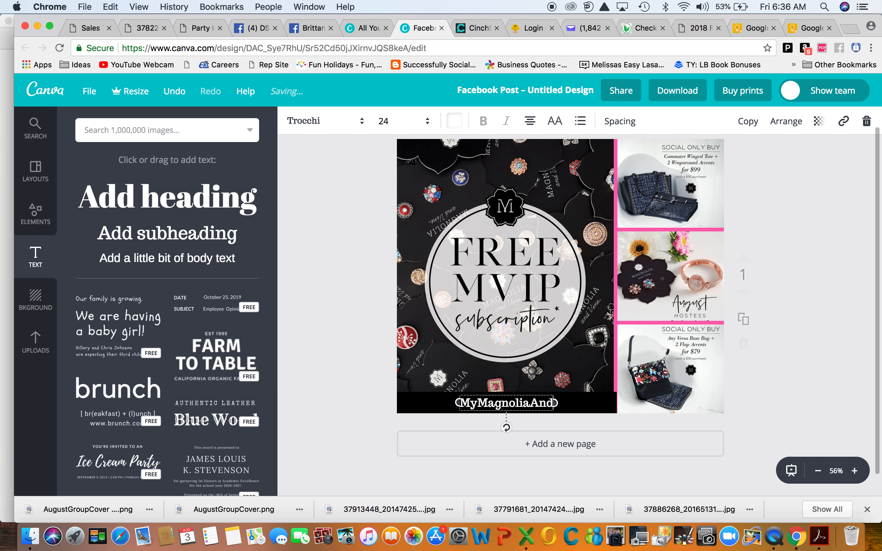
{"action": "type", "text": "Vine.com/MariaLindquist"}
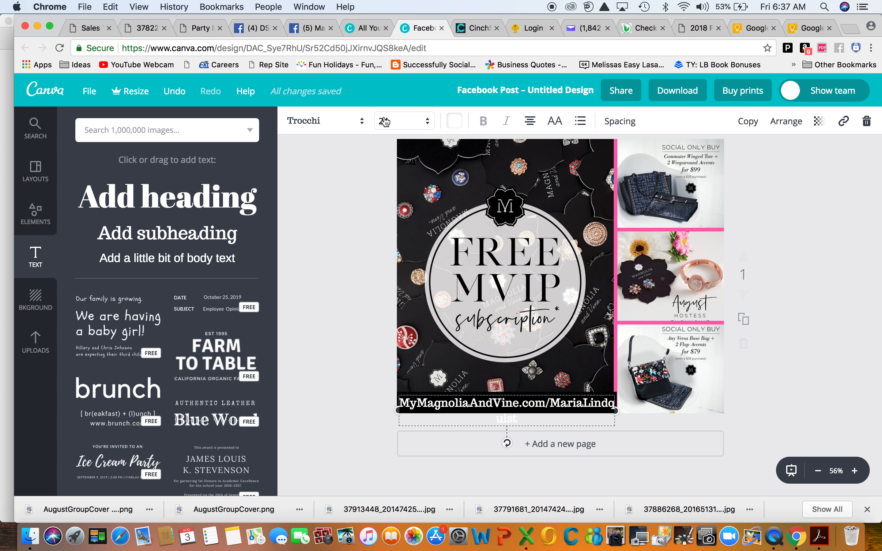
- Set the URL text to size 18 and nudge it into position on the black bar
{"action": "left_click", "coordinate": [394, 121]}
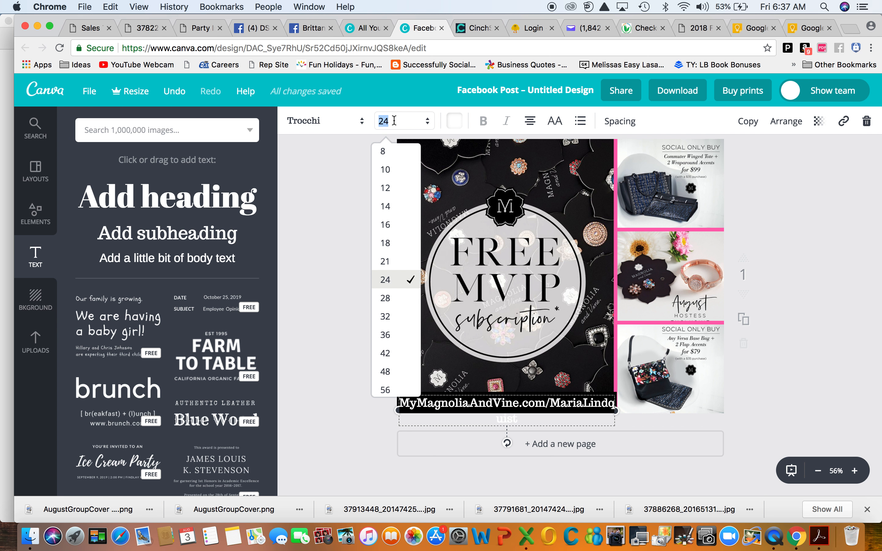
{"action": "left_click", "coordinate": [389, 242]}
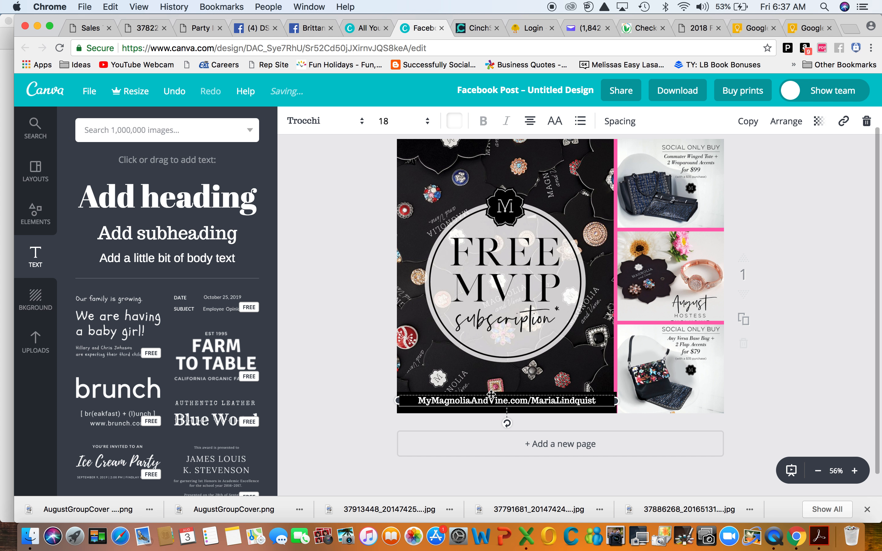
{"action": "left_click_drag", "start_coordinate": [491, 395], "coordinate": [490, 402]}
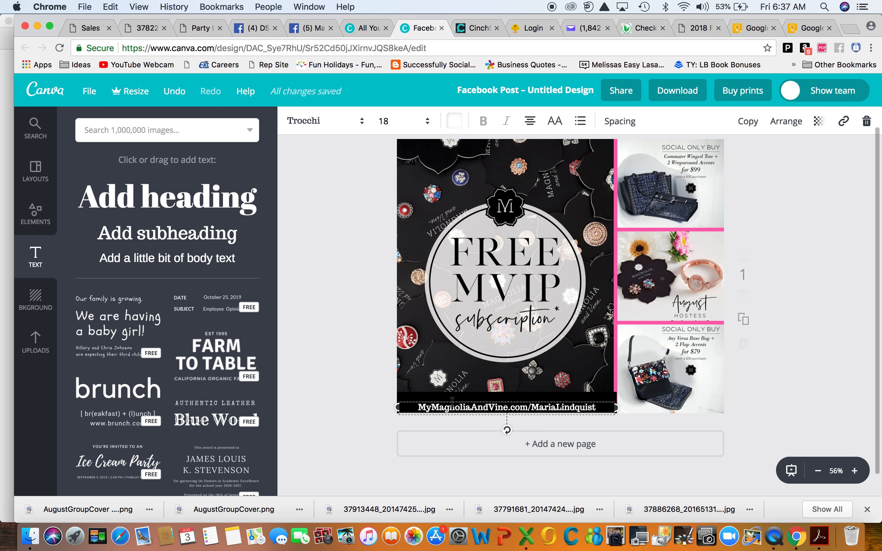
{"action": "key", "text": "Up"}
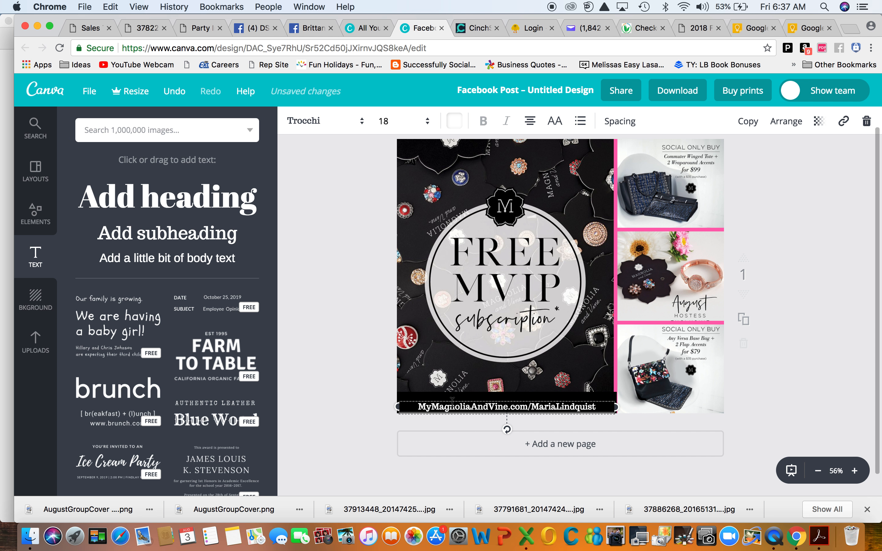
{"action": "key", "text": "Up"}
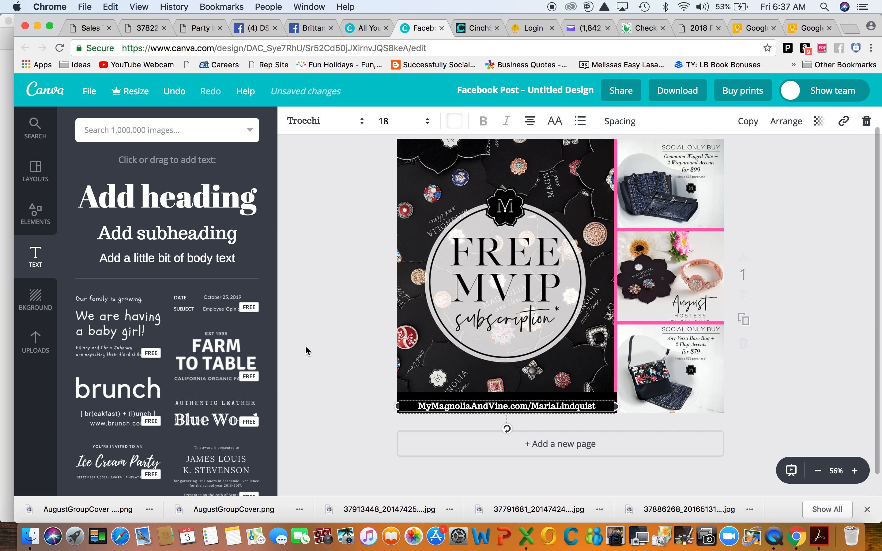
{"action": "left_click", "coordinate": [308, 348]}
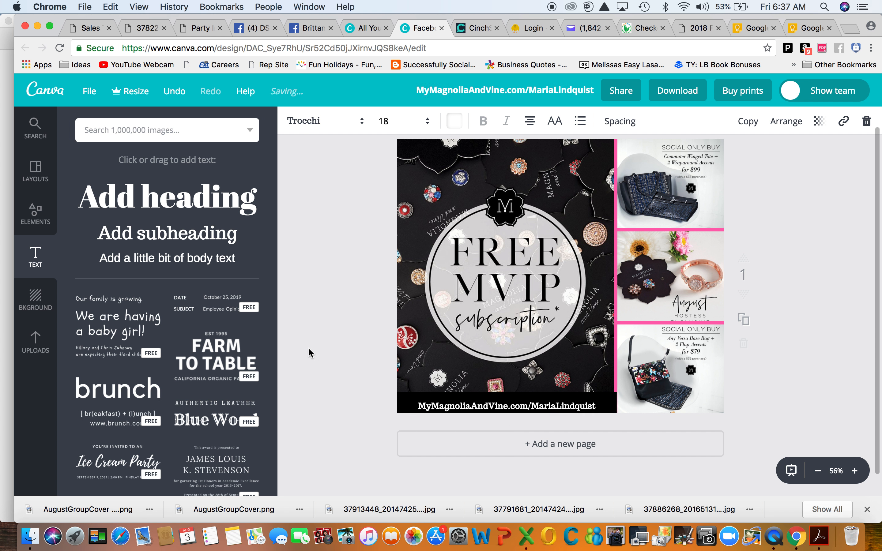
{"action": "left_click", "coordinate": [497, 407]}
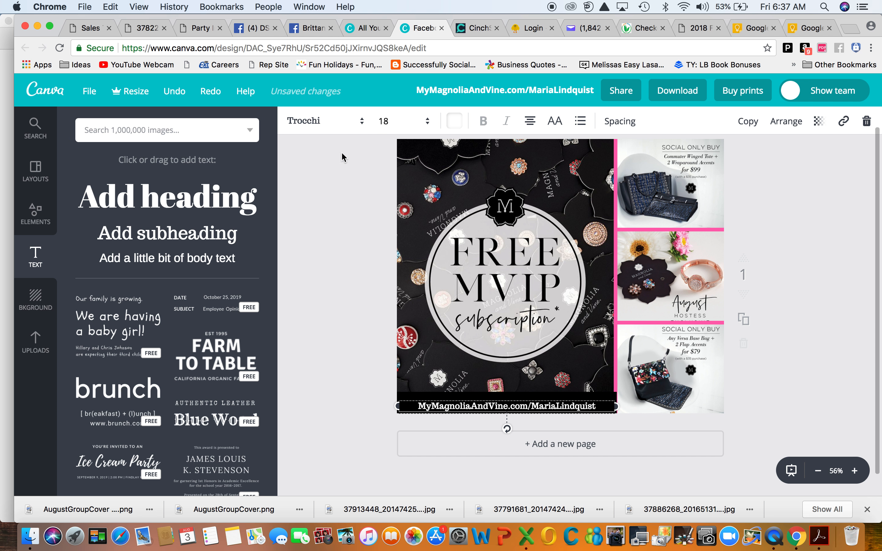
- Switch the URL text to the Cabin Sketch font
{"action": "left_click", "coordinate": [334, 121]}
{"action": "scroll", "coordinate": [348, 224], "scroll_direction": "up", "scroll_amount": 2}
{"action": "scroll", "coordinate": [348, 224], "scroll_direction": "up", "scroll_amount": 20}
{"action": "scroll", "coordinate": [348, 224], "scroll_direction": "up", "scroll_amount": 20}
{"action": "scroll", "coordinate": [348, 225], "scroll_direction": "up", "scroll_amount": 8}
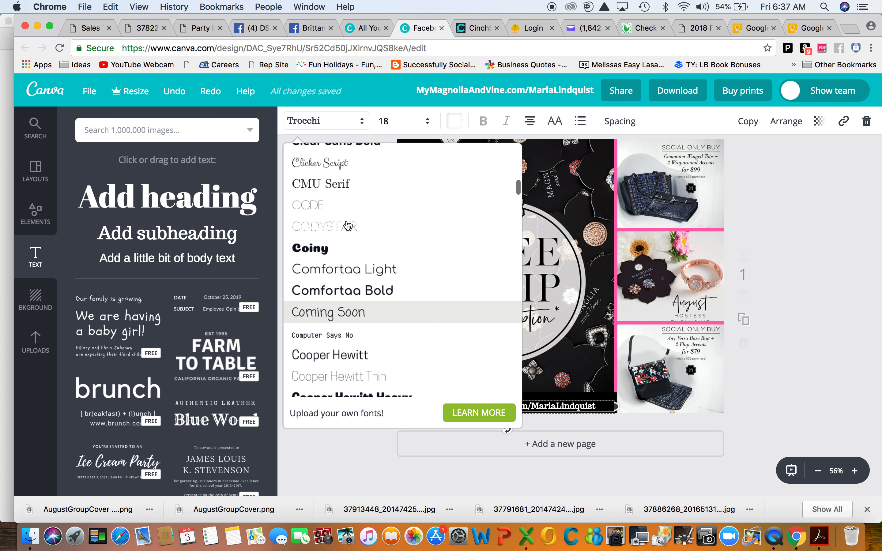
{"action": "scroll", "coordinate": [349, 225], "scroll_direction": "up", "scroll_amount": 5}
{"action": "scroll", "coordinate": [349, 225], "scroll_direction": "up", "scroll_amount": 8}
{"action": "scroll", "coordinate": [348, 226], "scroll_direction": "up", "scroll_amount": 6}
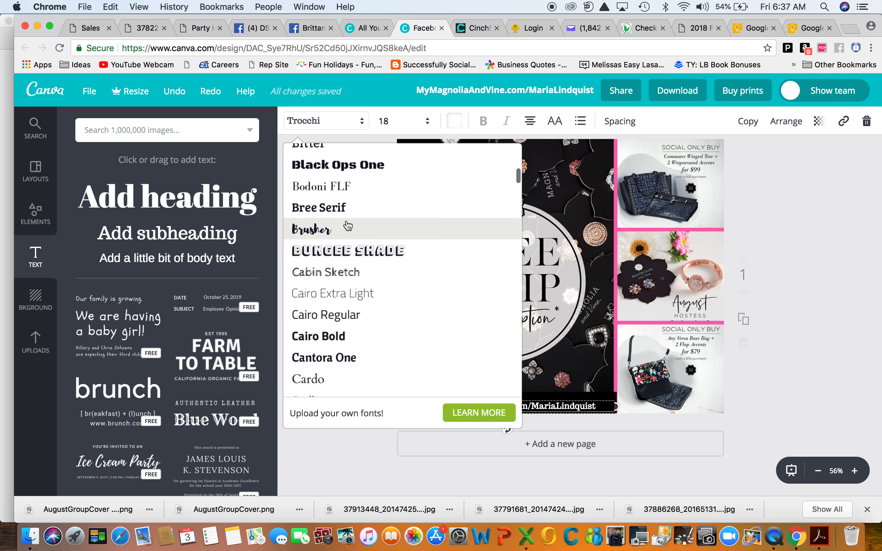
{"action": "left_click", "coordinate": [341, 274]}
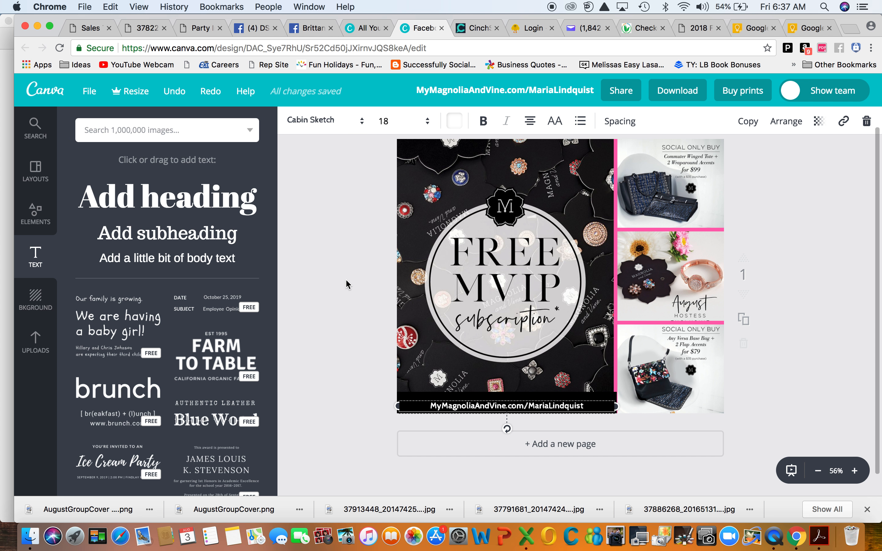
- Enlarge the URL text to size 21 and deselect it
{"action": "left_click", "coordinate": [384, 121]}
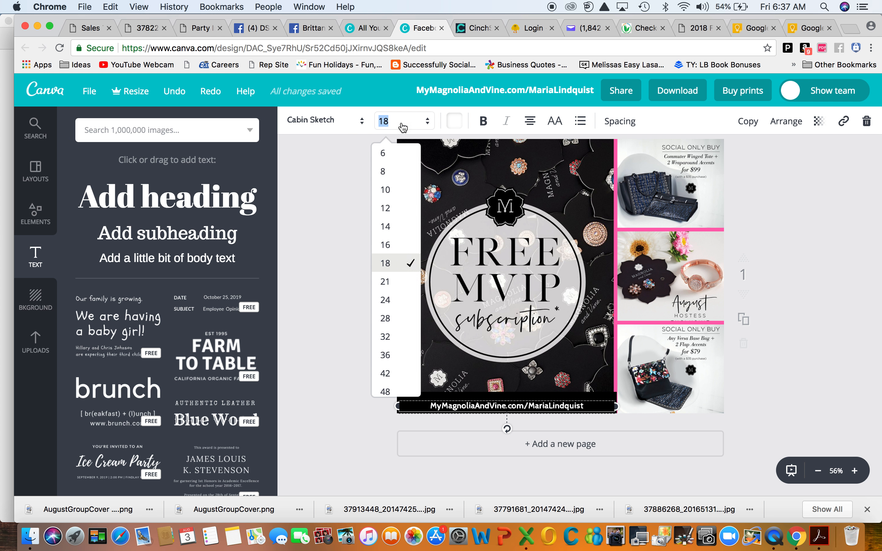
{"action": "left_click", "coordinate": [394, 287]}
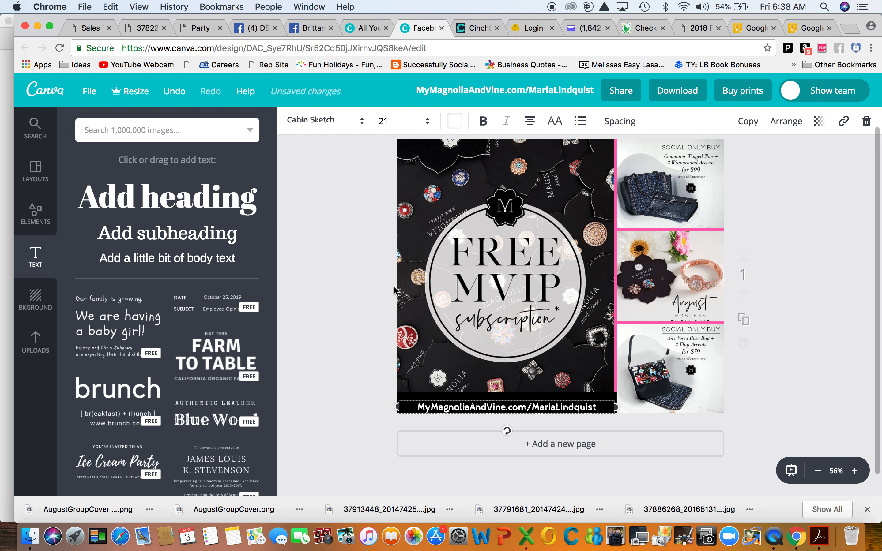
{"action": "left_click", "coordinate": [345, 318]}
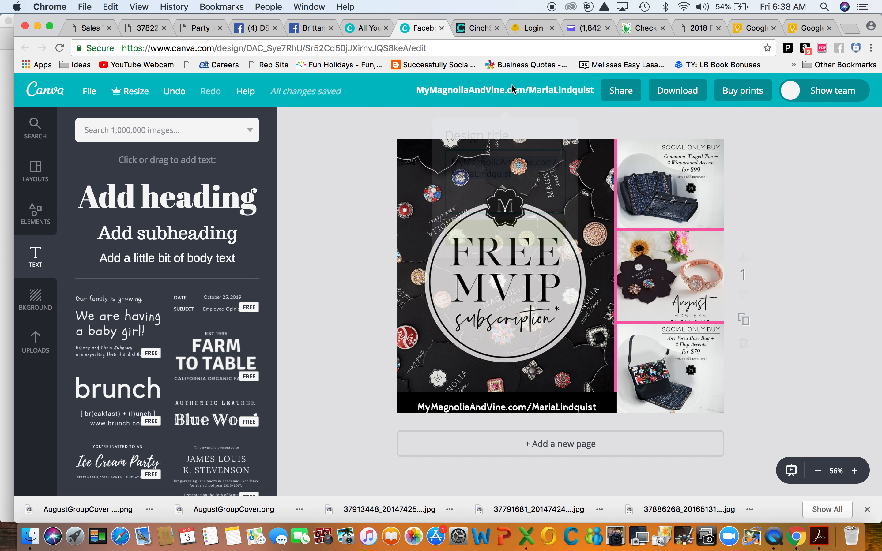
- Replace the website-address title with 'AugustSpecials' and confirm the new design name
{"action": "left_click", "coordinate": [512, 88]}
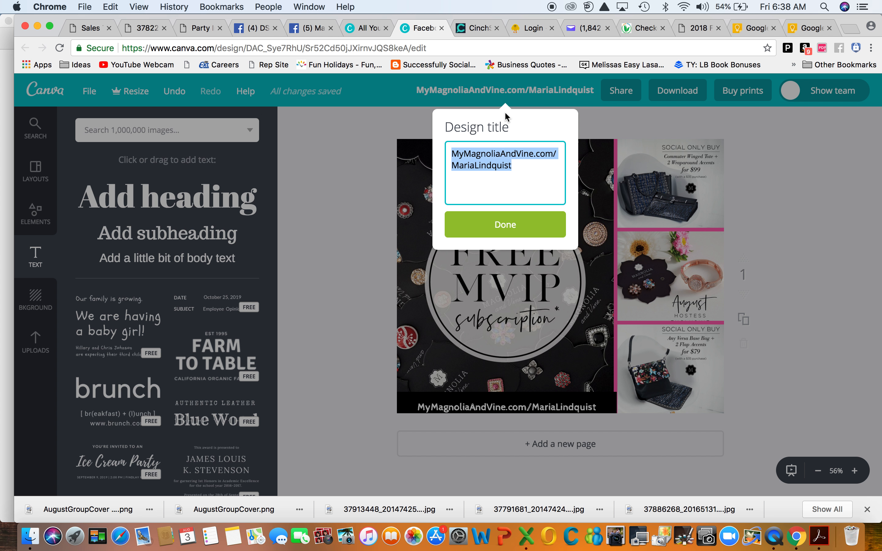
{"action": "type", "text": "Augus"}
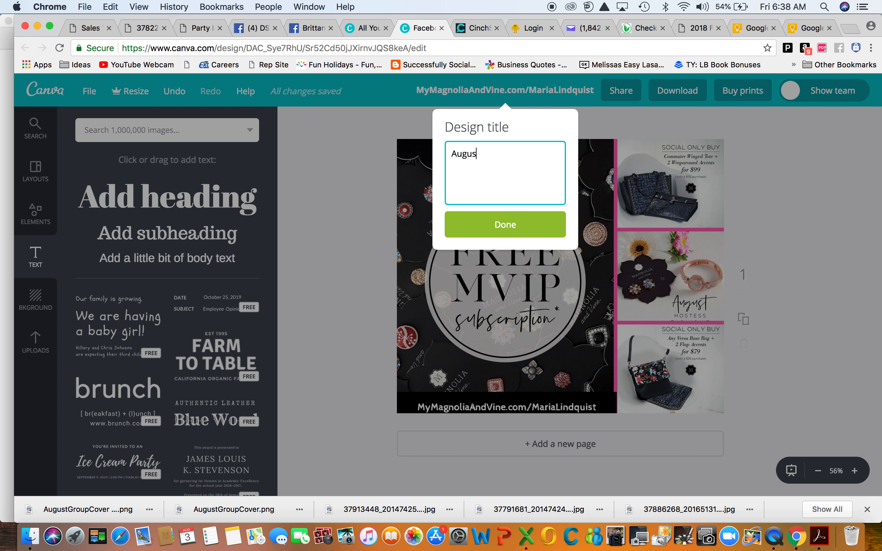
{"action": "type", "text": "tSpecials"}
{"action": "left_click", "coordinate": [498, 225]}
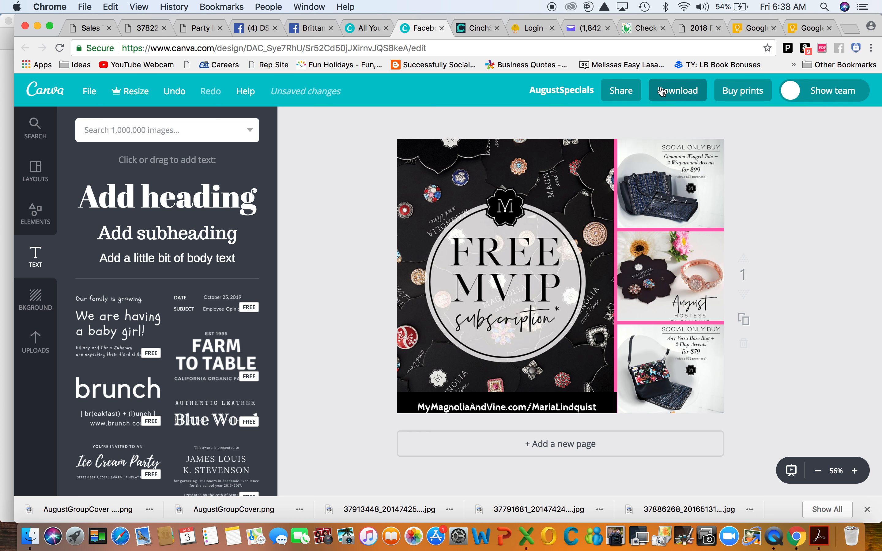
- Download the design as PNG file AugustSpecials.png and dismiss the ready message
{"action": "left_click", "coordinate": [662, 92]}
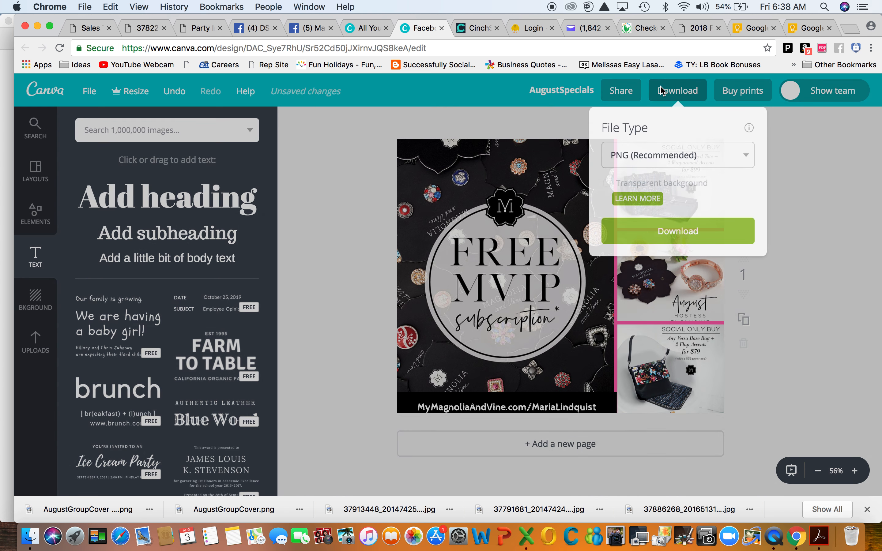
{"action": "left_click", "coordinate": [649, 229]}
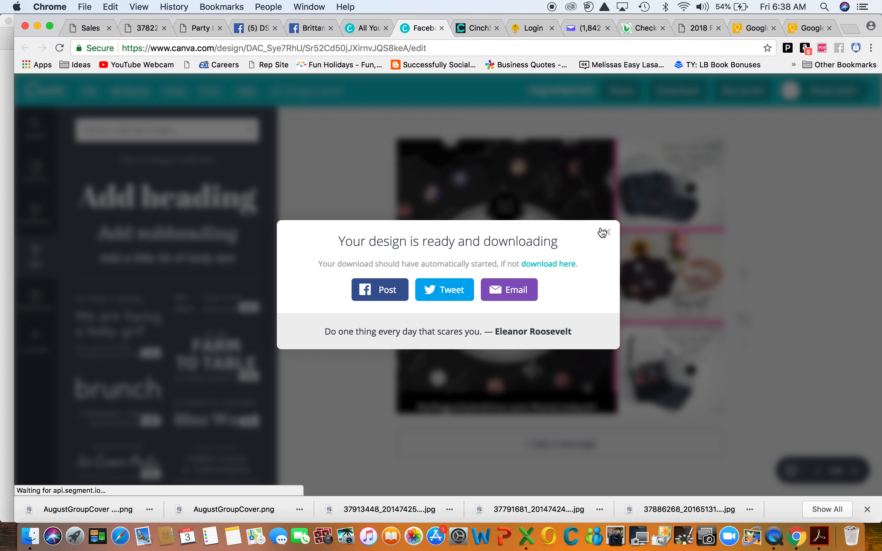
{"action": "left_click", "coordinate": [608, 234]}
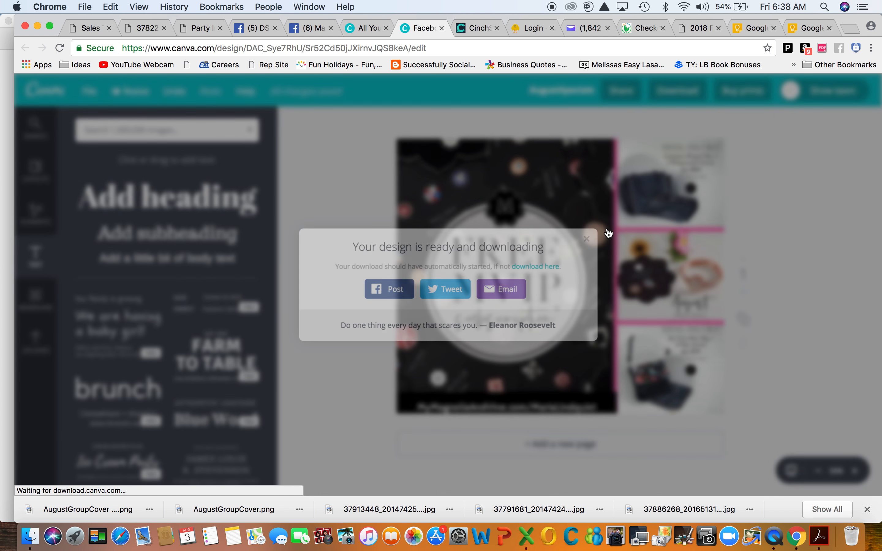